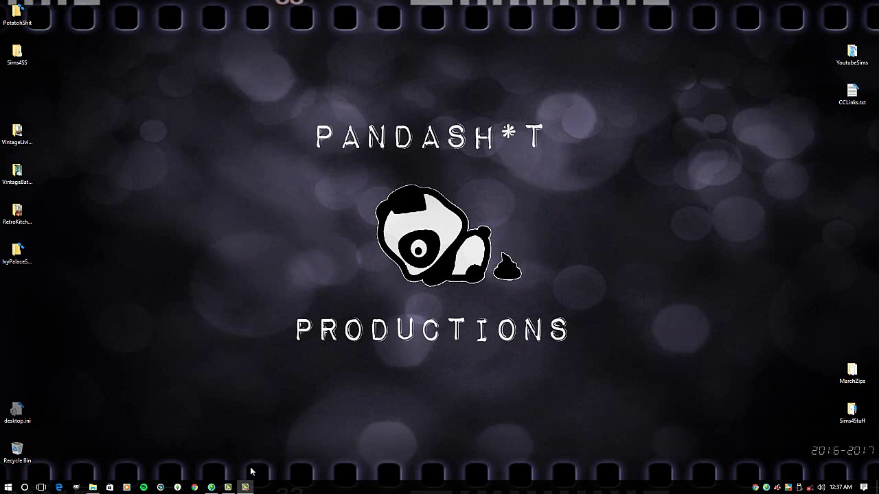
- Start Mod Conflict Detector from the ModConflictProgram folder and expand the Sims 4 Mods folder for scanning
click(94, 488)
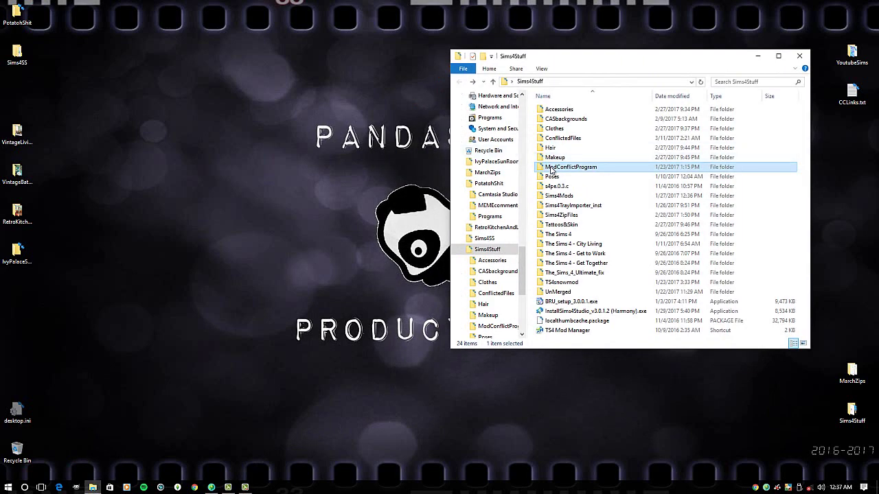
double_click(546, 166)
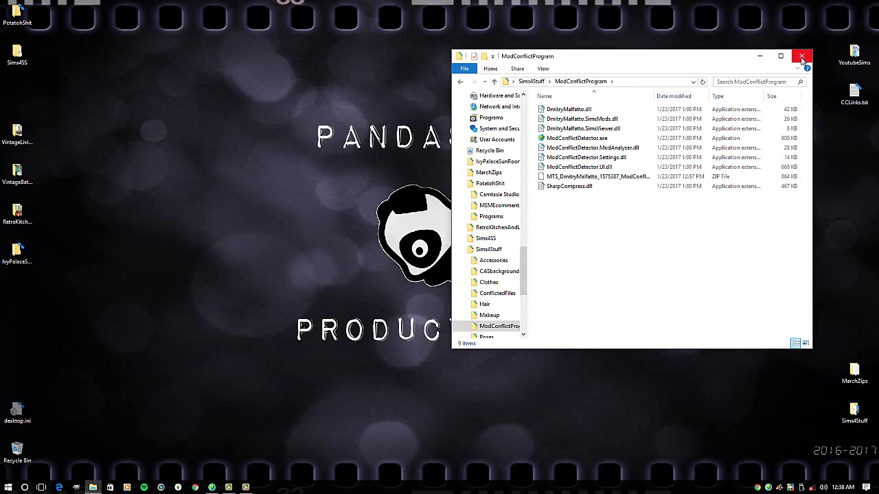
click(802, 56)
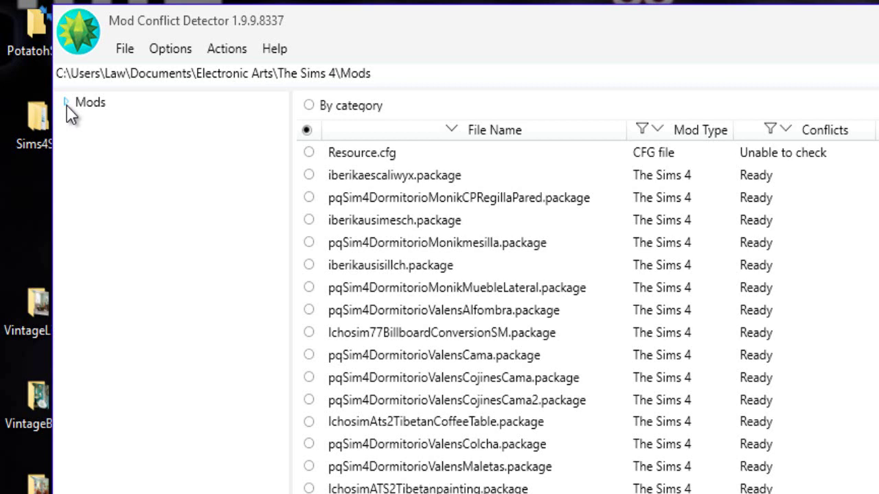
click(66, 102)
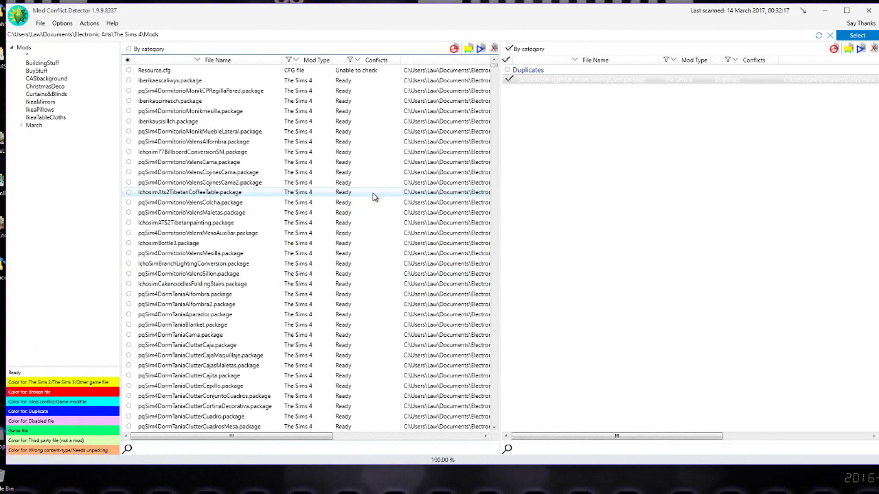
- Scroll to the Mod conflict rows and select both Doordoublecontemporary3x and Doordoublecontemporary3xArch
scroll(374, 197, down, 14)
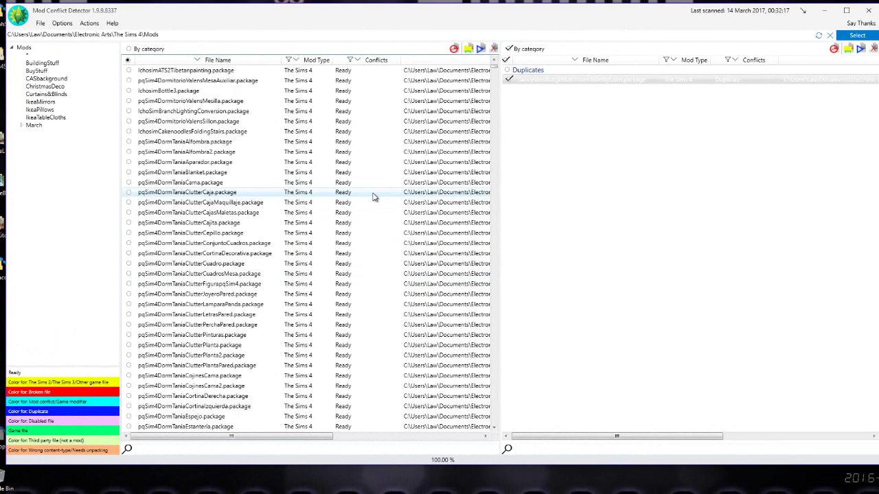
scroll(374, 197, down, 15)
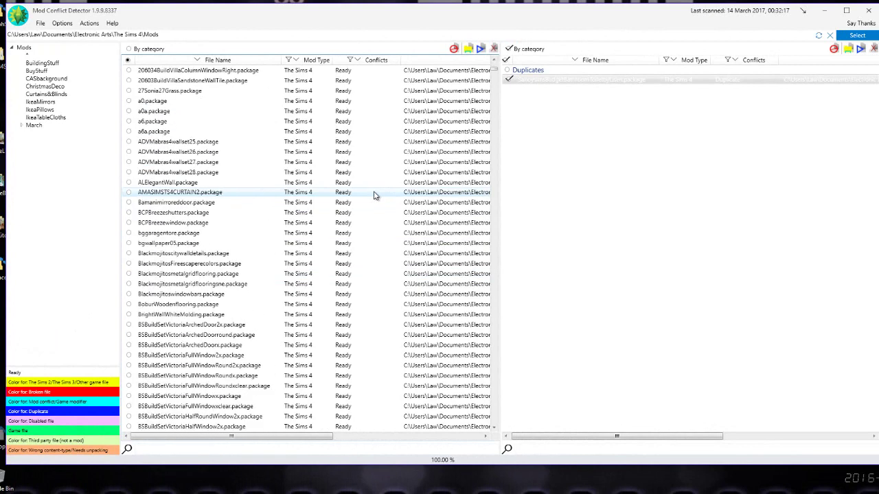
scroll(387, 237, down, 8)
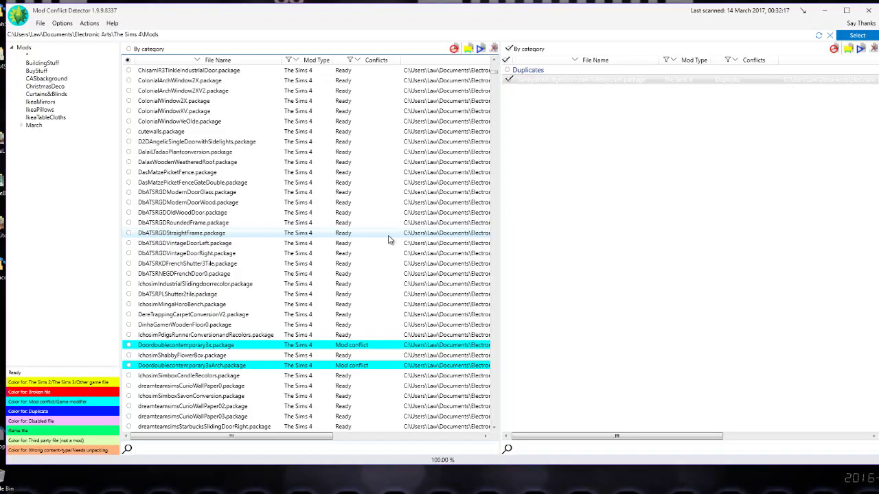
scroll(388, 239, down, 2)
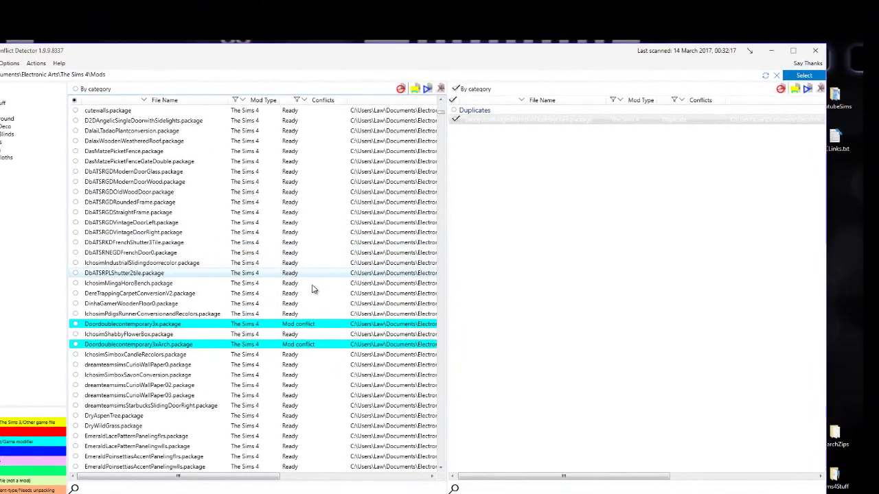
ctrl+click(215, 327)
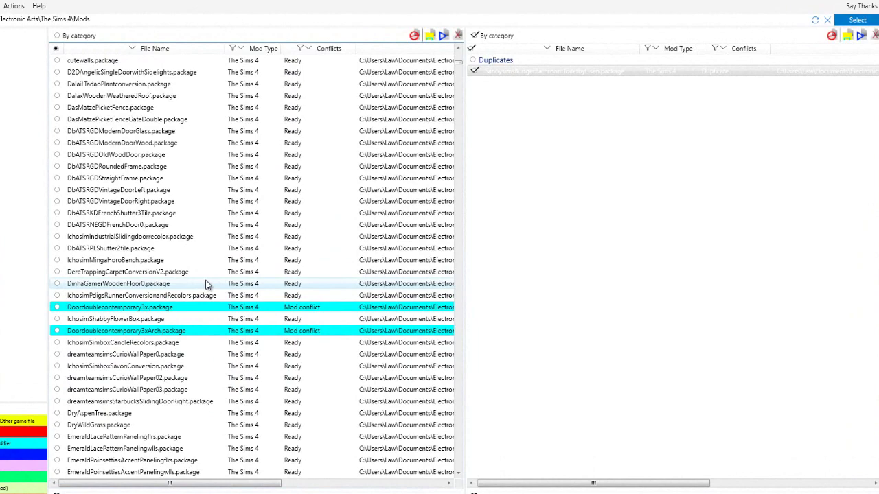
scroll(315, 248, down, 2)
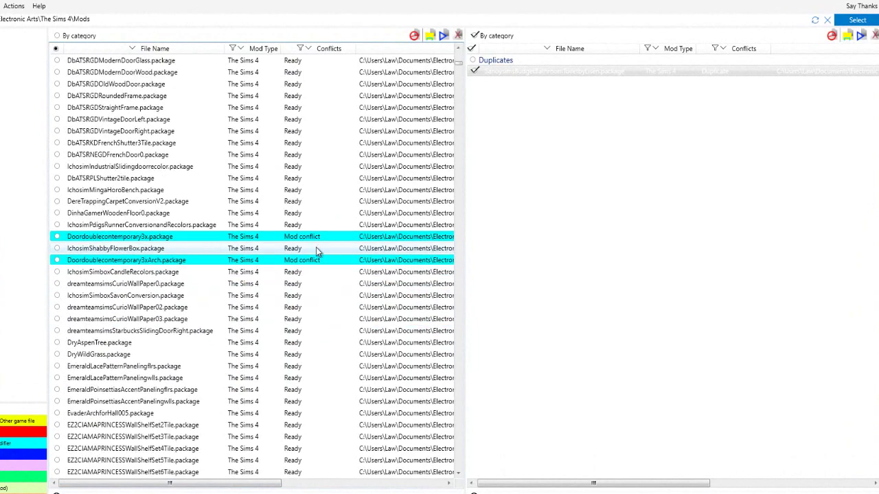
ctrl+click(276, 240)
ctrl+click(206, 239)
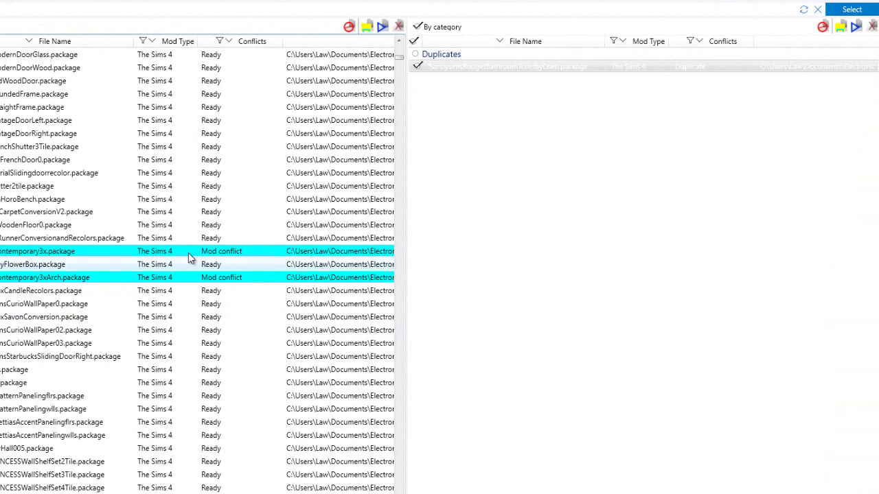
- Show Doordoublecontemporary3xArch.package alone under Conflicts, tick it, and check its Delete options without deleting
ctrl+click(189, 252)
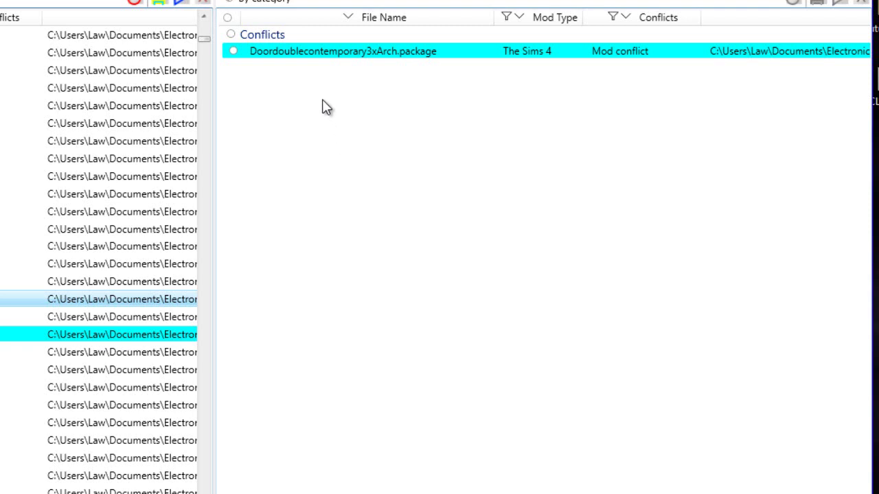
click(304, 53)
right_click(303, 51)
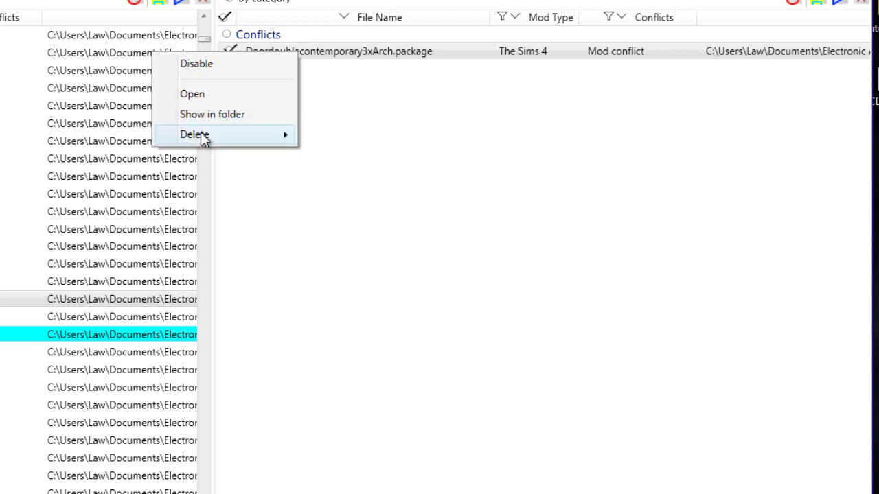
mouse_move(203, 140)
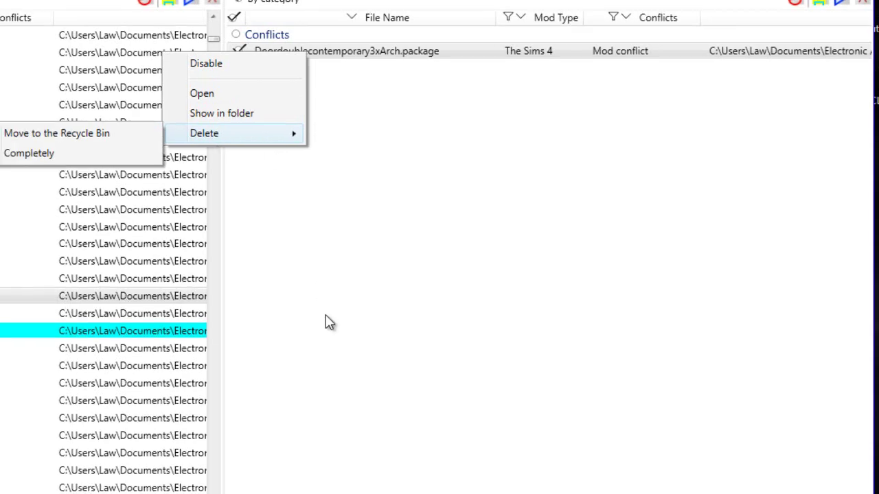
click(343, 330)
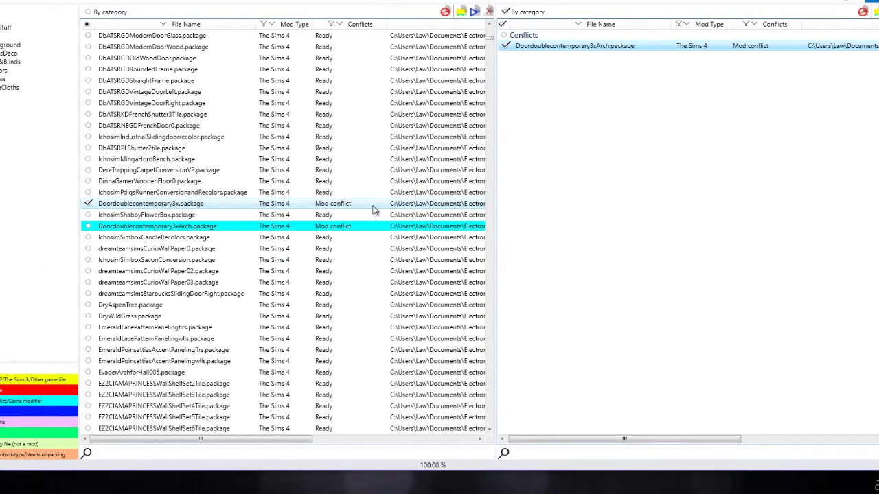
- Scroll the results down and right to show Path, Date and Size for BuyStuff and BuildingStuff packages
scroll(376, 218, down, 20)
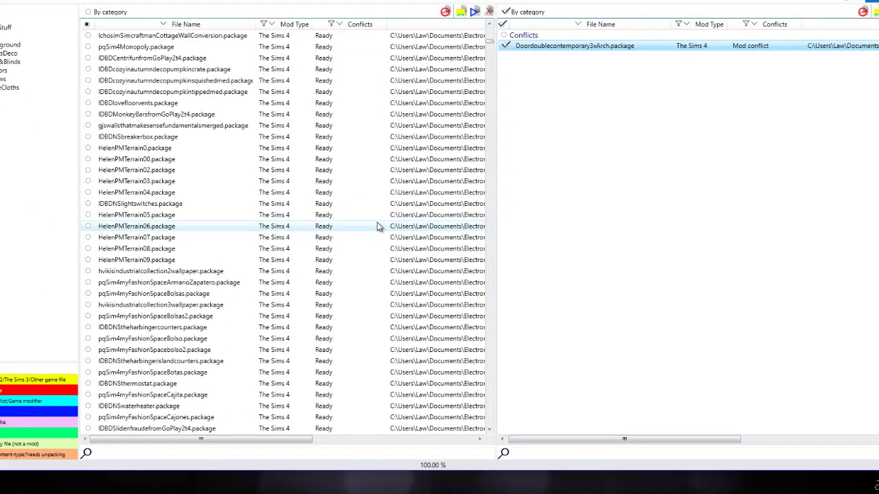
scroll(376, 226, down, 20)
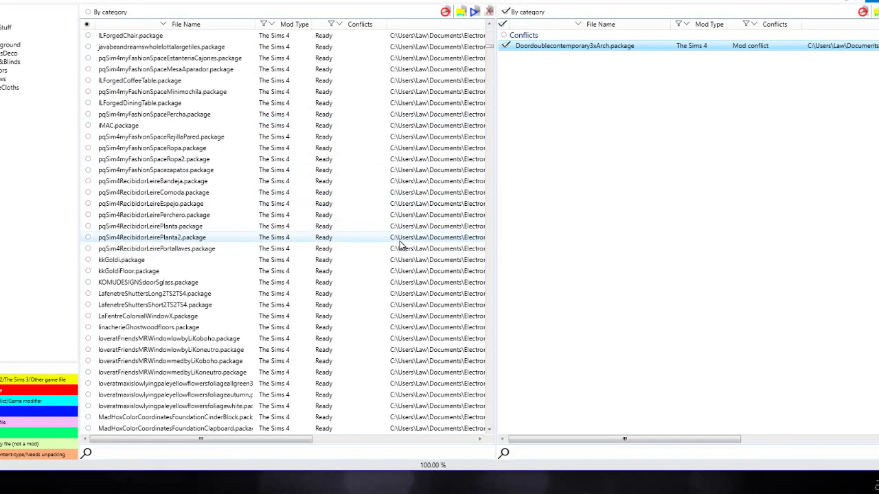
scroll(402, 245, down, 20)
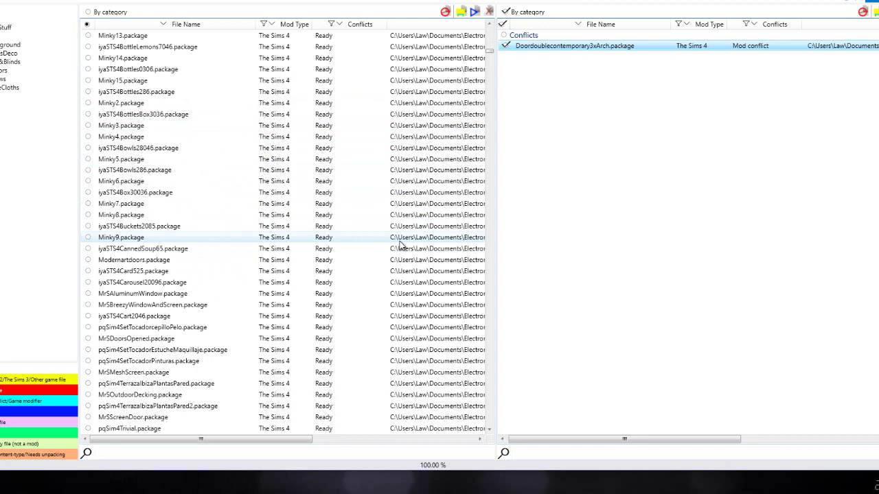
scroll(402, 245, down, 20)
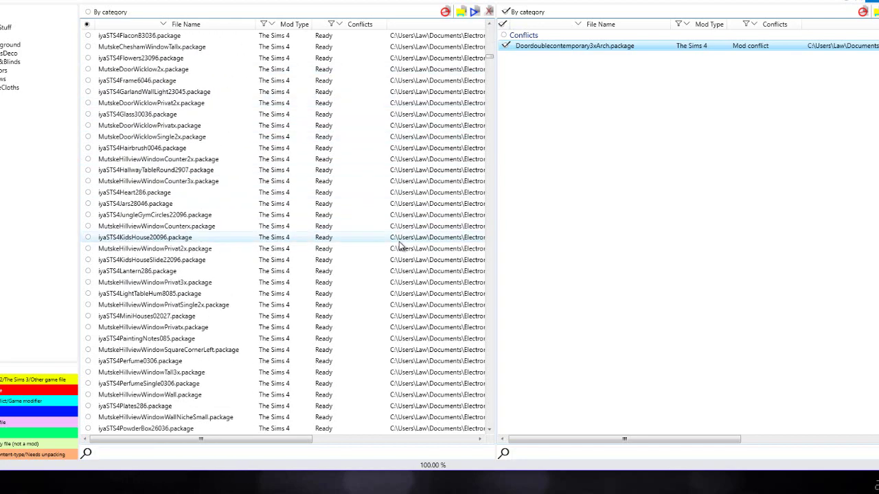
scroll(401, 247, down, 20)
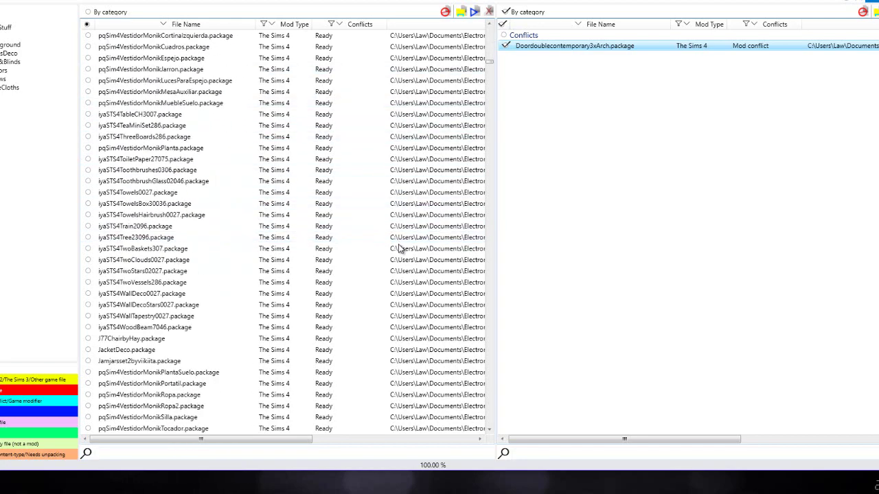
scroll(400, 246, down, 15)
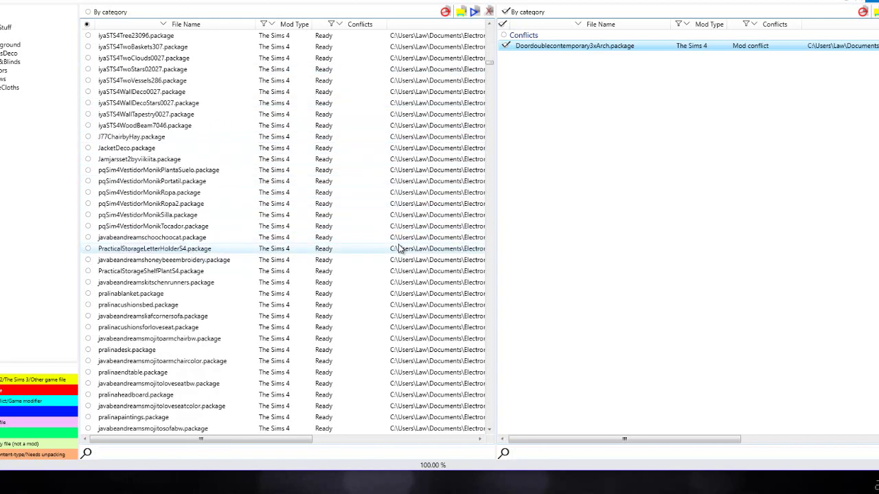
click(489, 430)
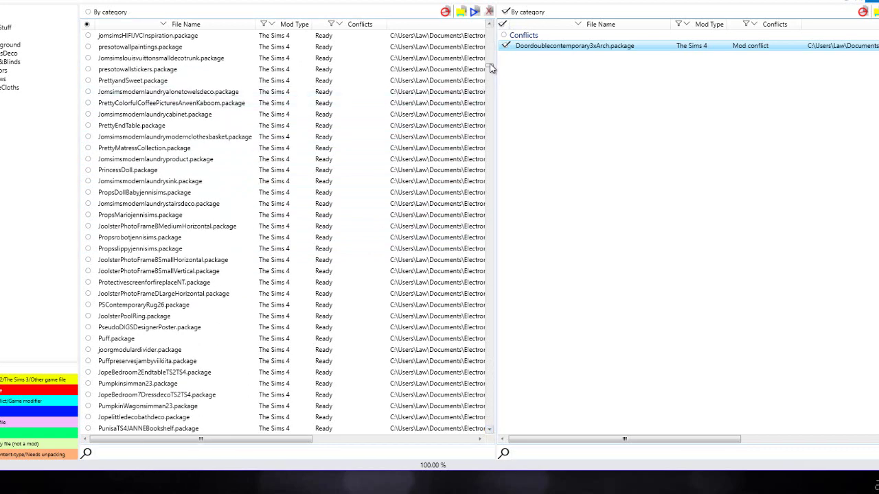
drag(491, 70, 492, 90)
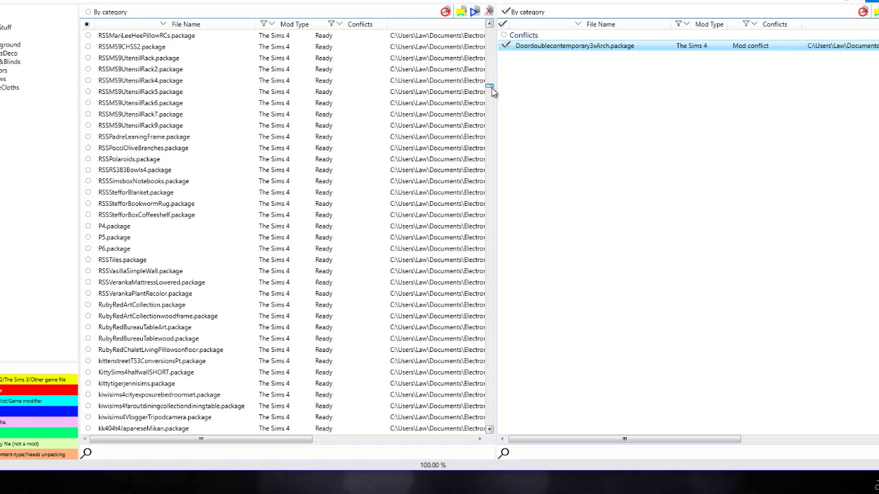
drag(492, 90, 492, 92)
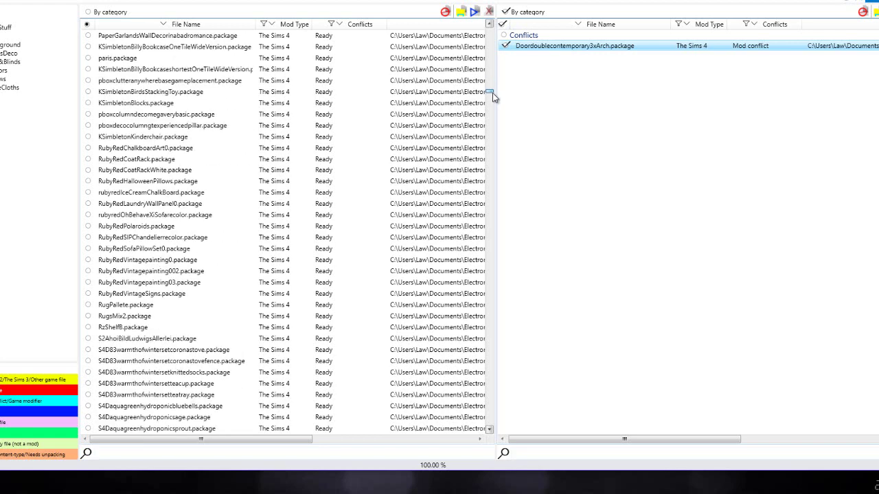
drag(313, 442, 478, 437)
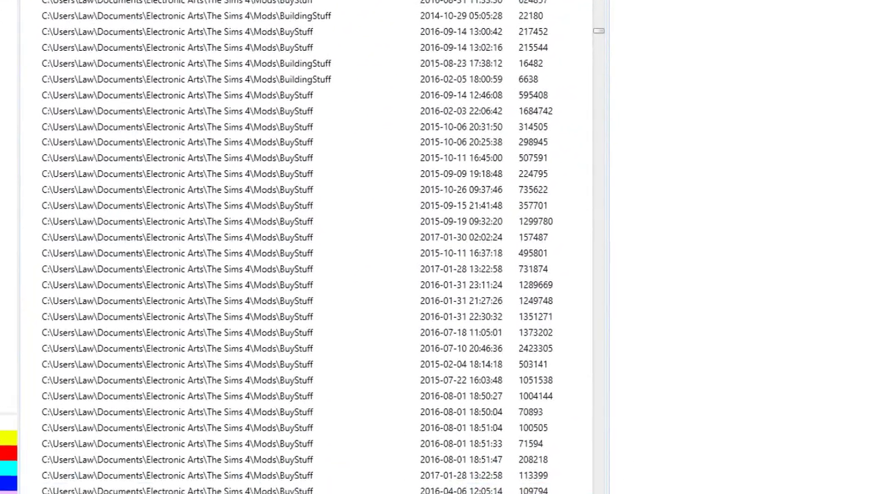
- Scroll back to File Name and down until SanoysimsBudgetBathroomToiletbyLisen.package appears as Duplicate
scroll(309, 247, left, 6)
scroll(529, 314, down, 7)
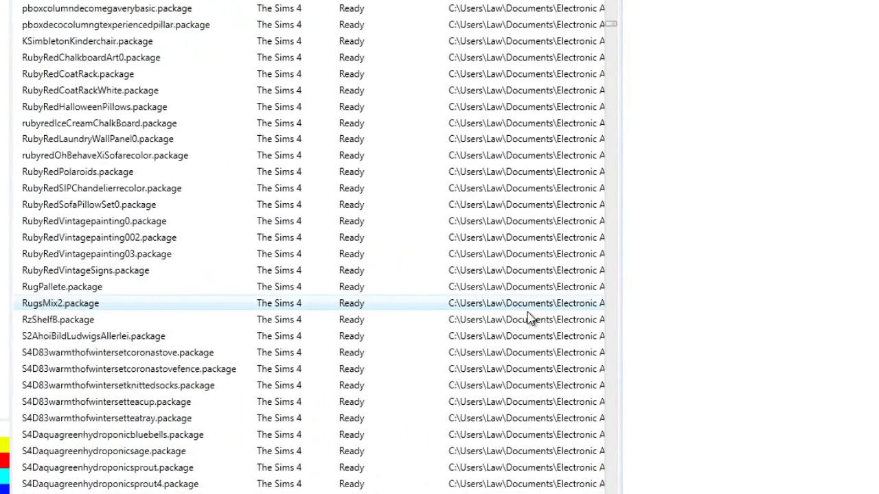
scroll(553, 313, down, 20)
scroll(552, 313, down, 15)
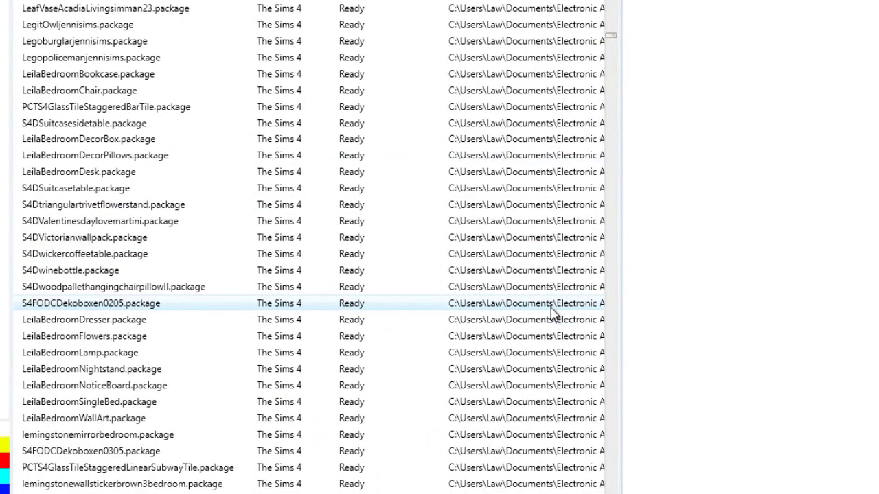
scroll(552, 312, down, 15)
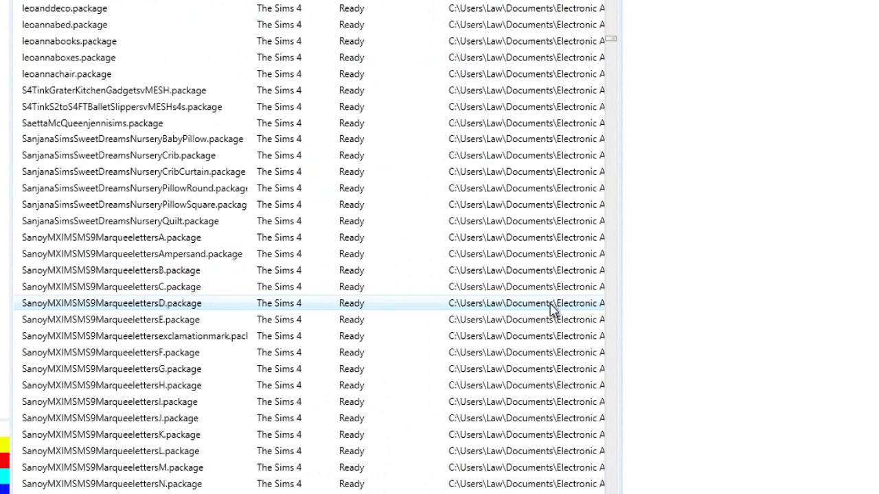
scroll(536, 319, down, 15)
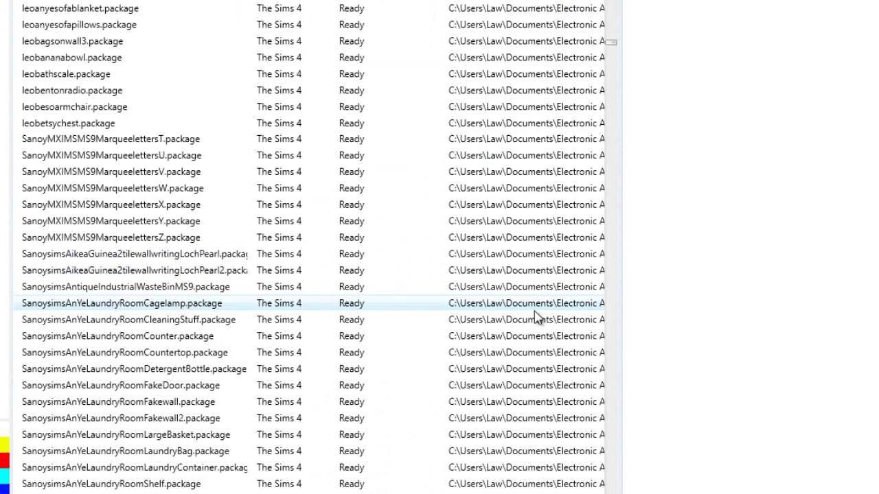
scroll(529, 324, down, 4)
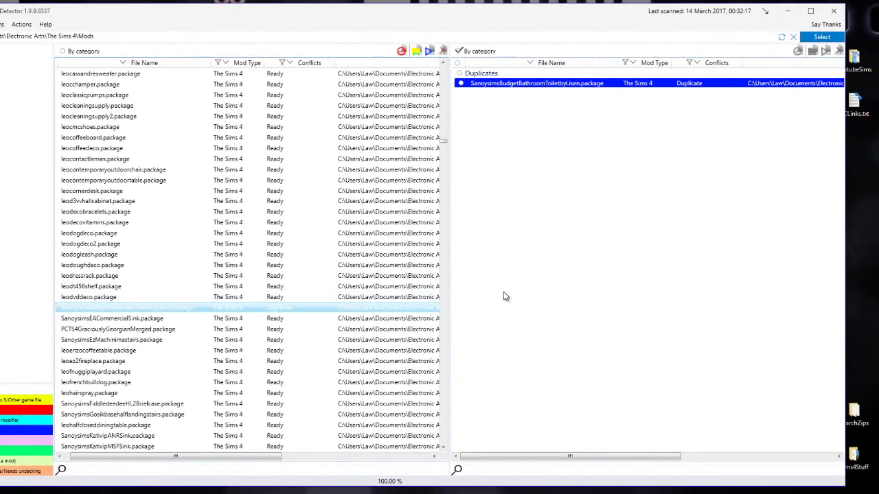
- Show the duplicate SanoysimsBudgetBathroomToiletbyLisen.package in its Mods\March\BuyMode folder
right_click(501, 85)
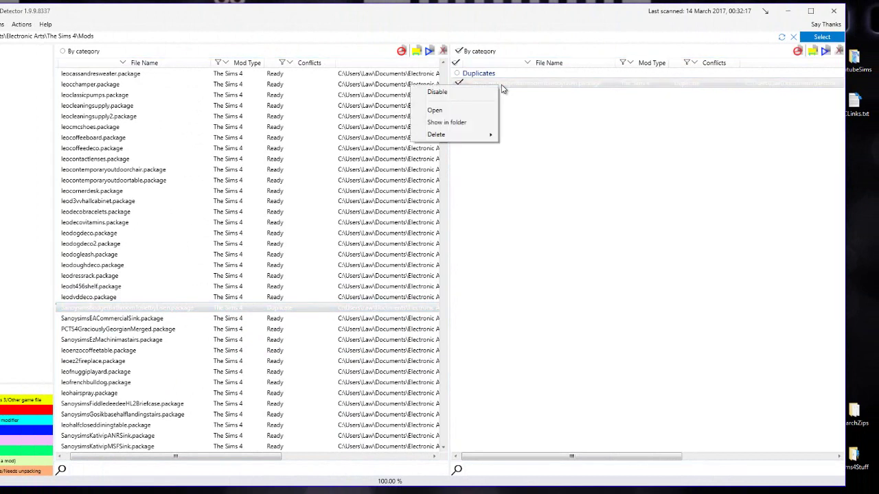
click(473, 122)
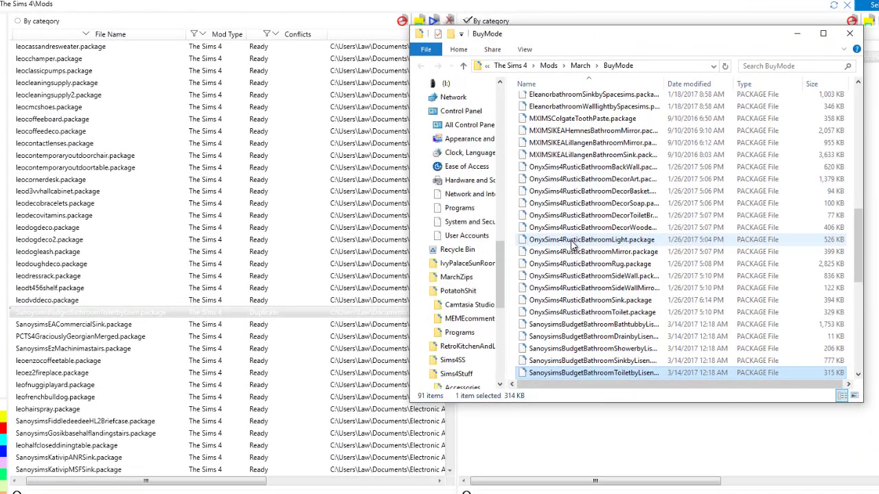
- Delete SanoysimsBudgetBathroomToiletbyLisen.package from BuyMode, leaving 90 items, and close the Explorer window
scroll(575, 248, down, 1)
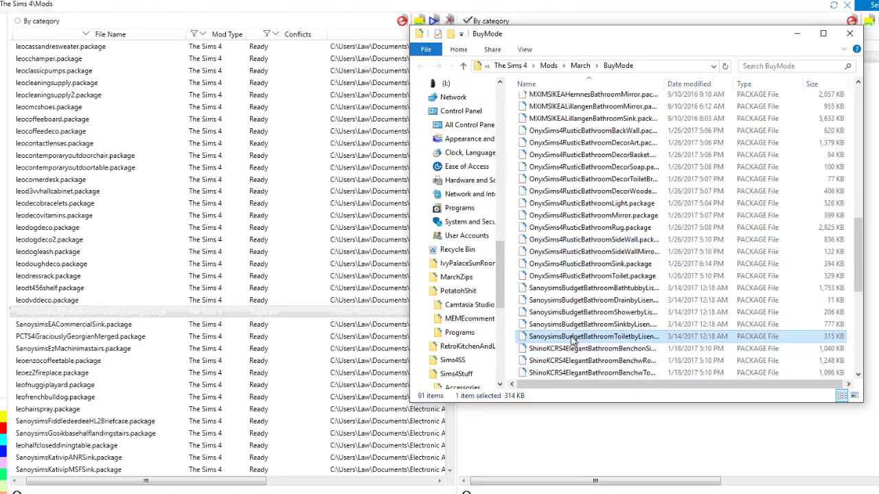
click(570, 336)
right_click(570, 337)
click(413, 300)
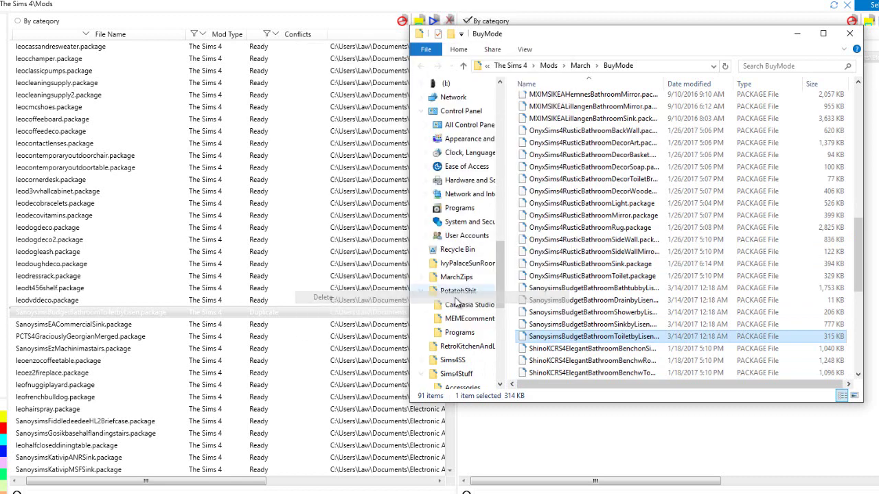
click(442, 318)
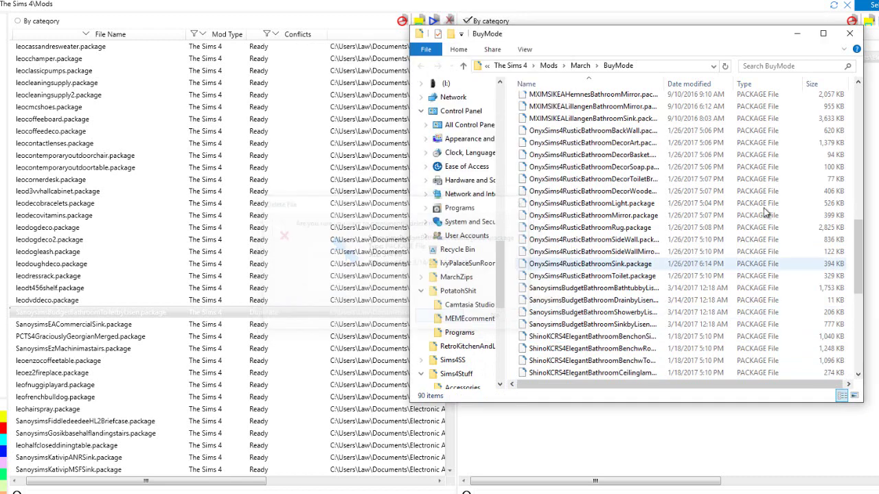
click(850, 37)
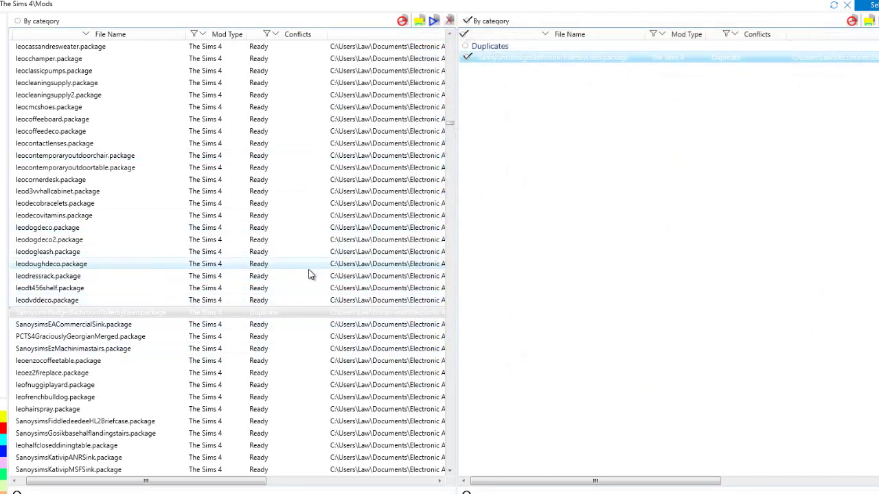
- Scroll the file list until 13pSenzaBathroomMERGED.package shows under Conflicts as Mod conflict
scroll(309, 275, down, 15)
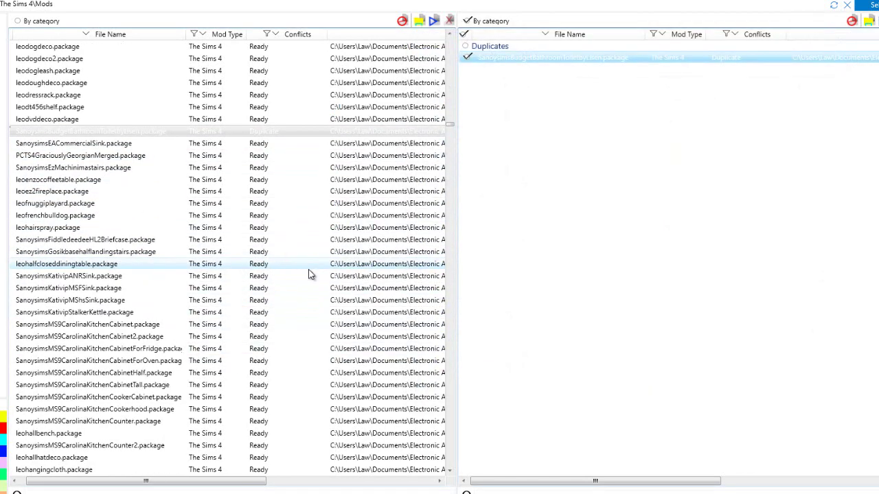
scroll(365, 336, down, 15)
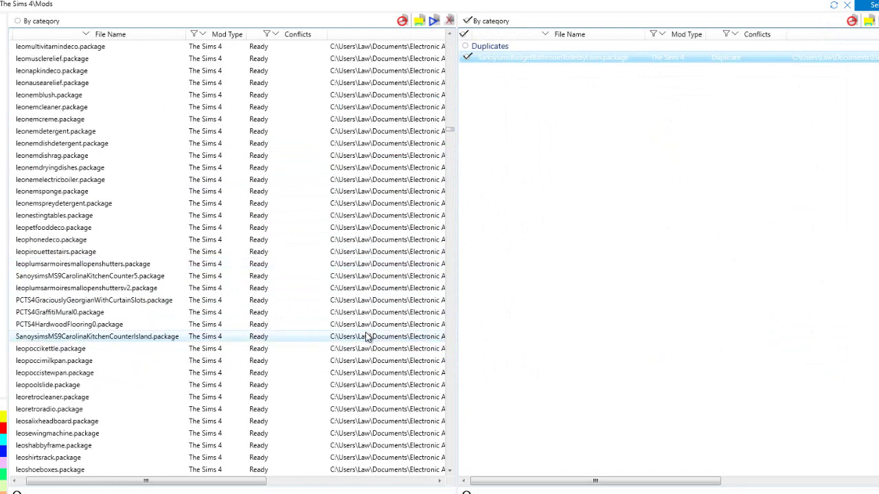
scroll(366, 336, down, 15)
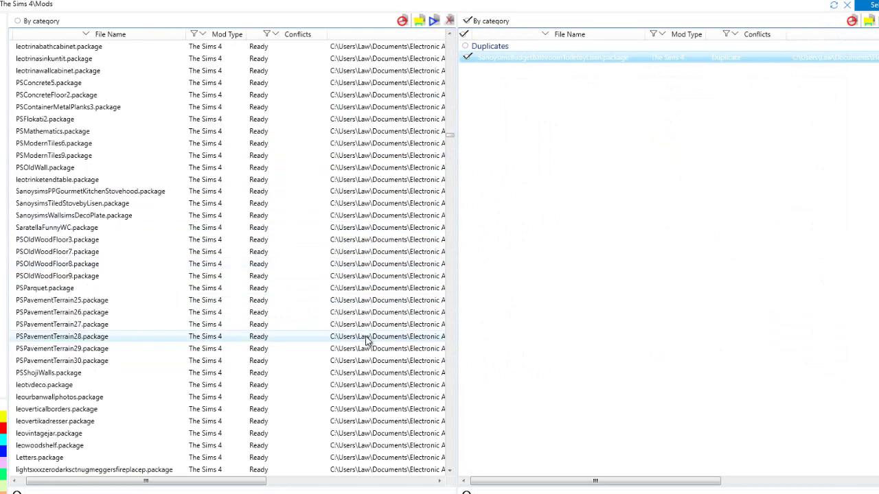
scroll(388, 378, down, 8)
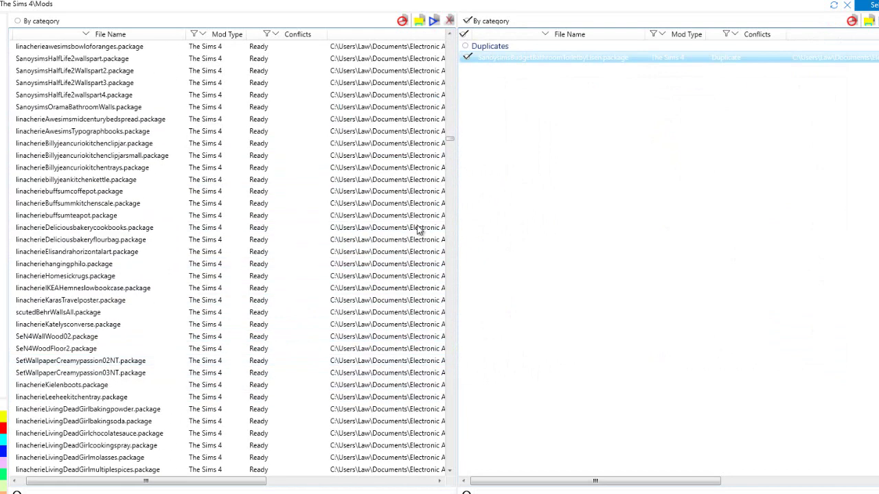
click(451, 140)
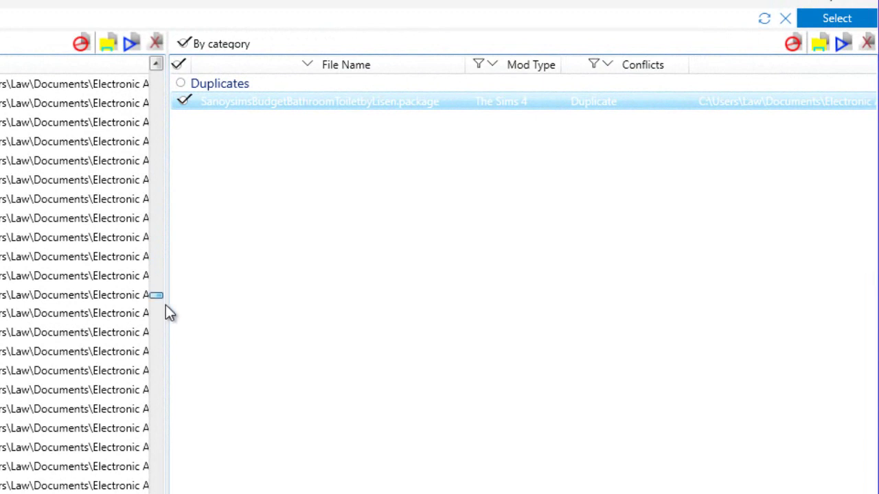
scroll(39, 353, down, 4)
scroll(6, 349, up, 2)
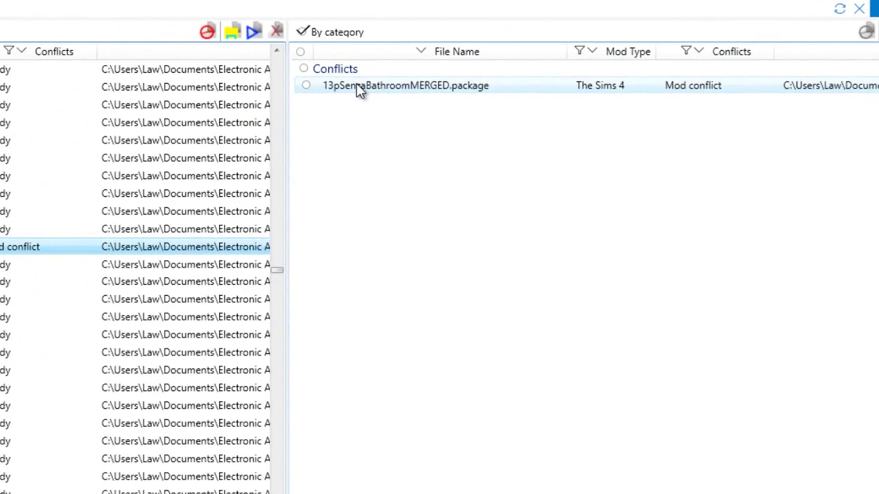
- Open the 13pSenzaBathroomMERGED conflict's folder and permanently delete 13pWallMountedCommode.package from BuyStuff
click(626, 50)
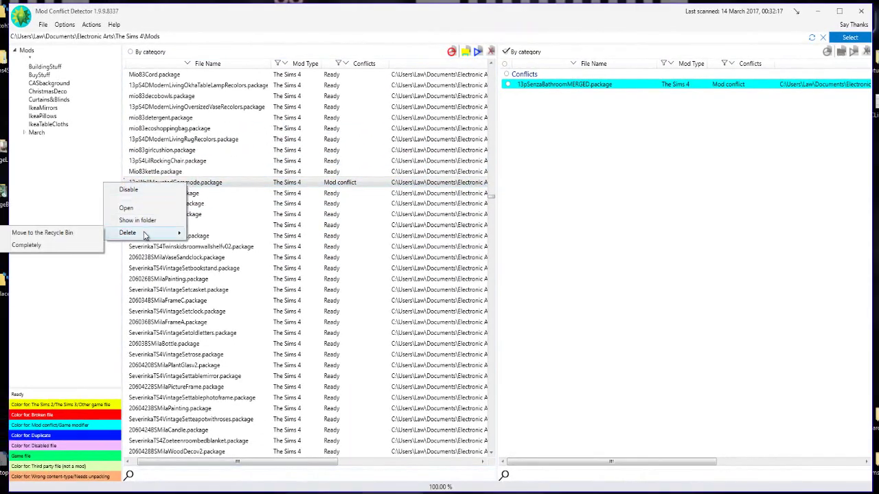
click(138, 221)
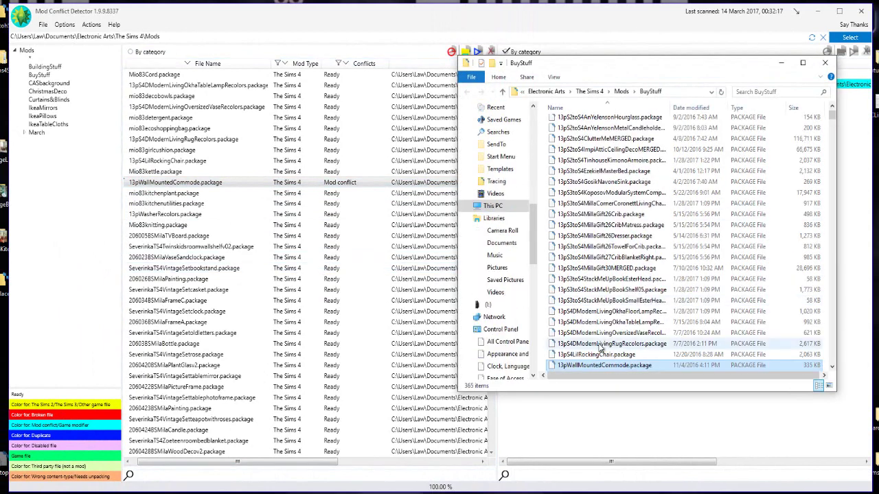
right_click(592, 368)
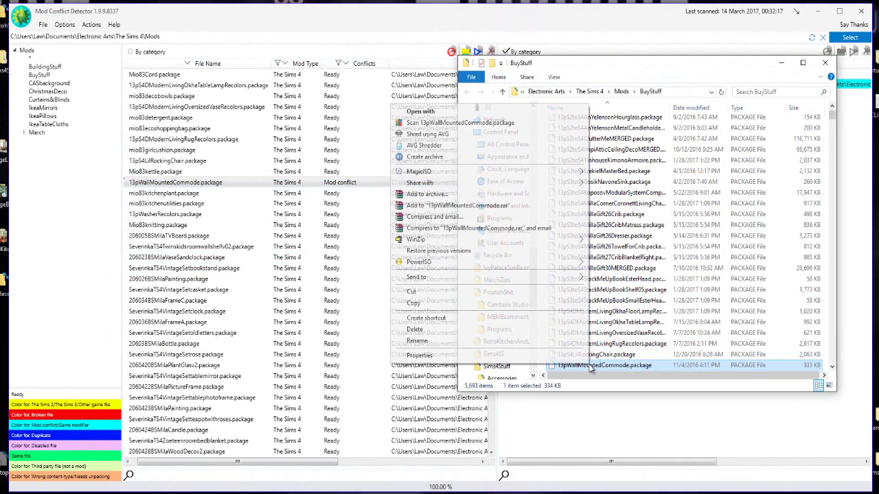
click(506, 329)
click(520, 317)
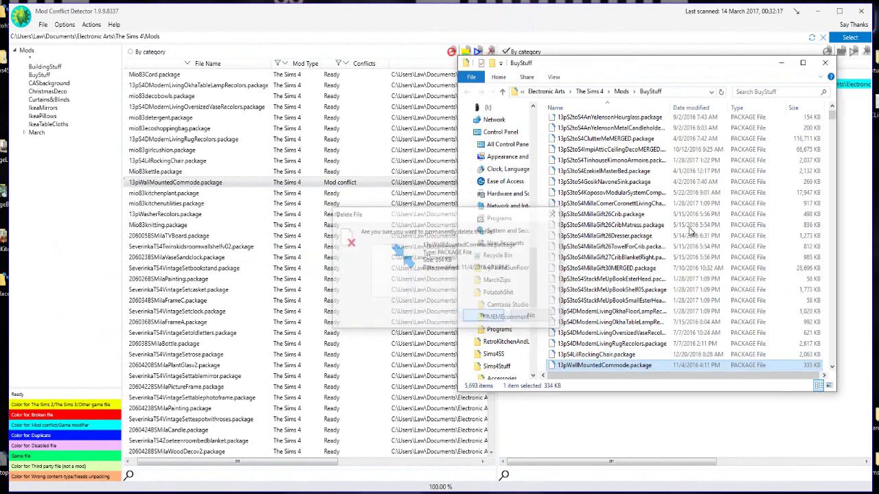
click(824, 63)
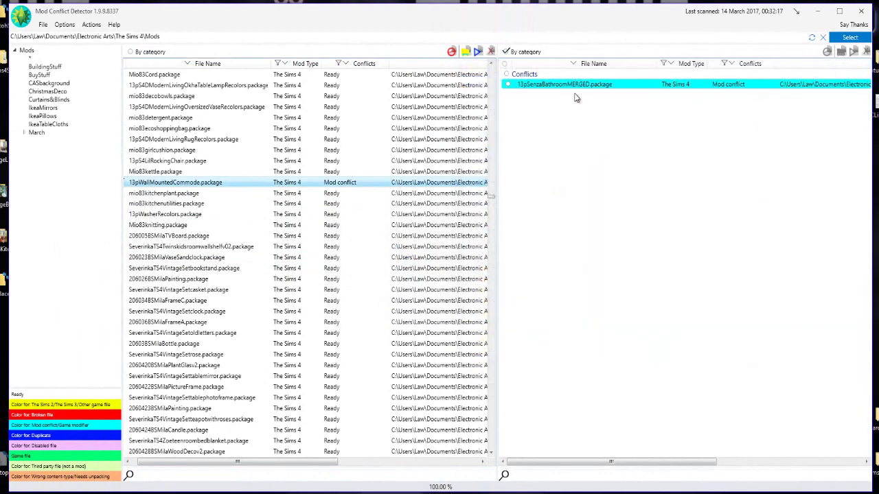
- Select the duplicate ShinoKCRS4ElegantBathroomSink.package and show it in its BuyMode folder
scroll(317, 259, down, 15)
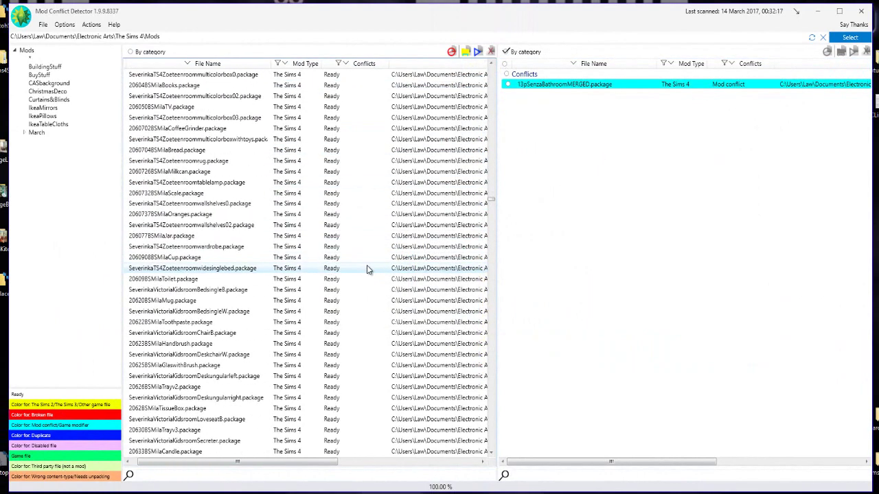
scroll(367, 268, down, 10)
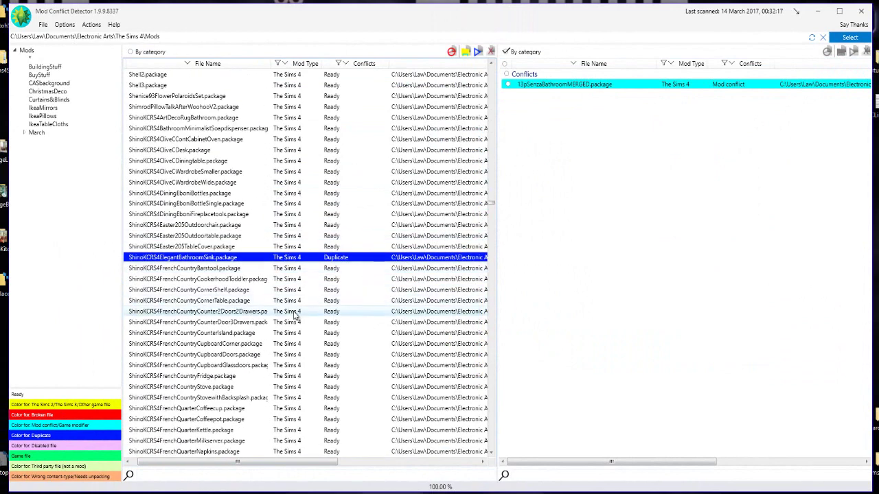
click(201, 259)
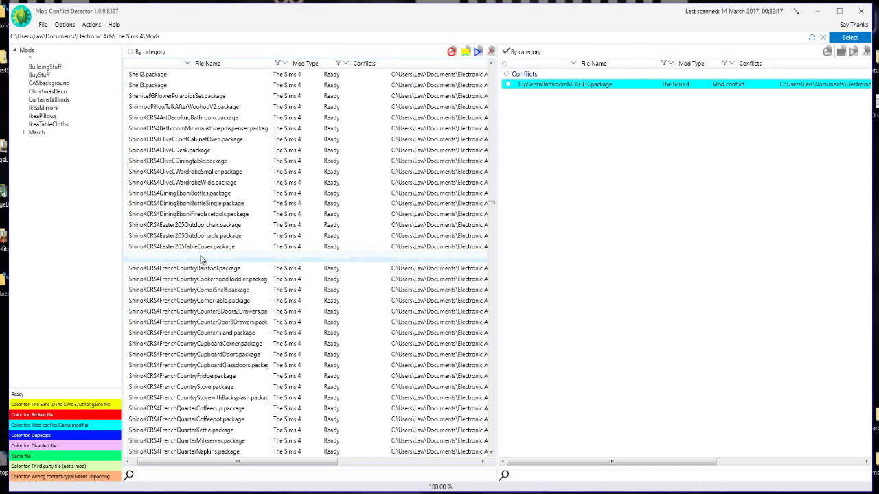
click(584, 86)
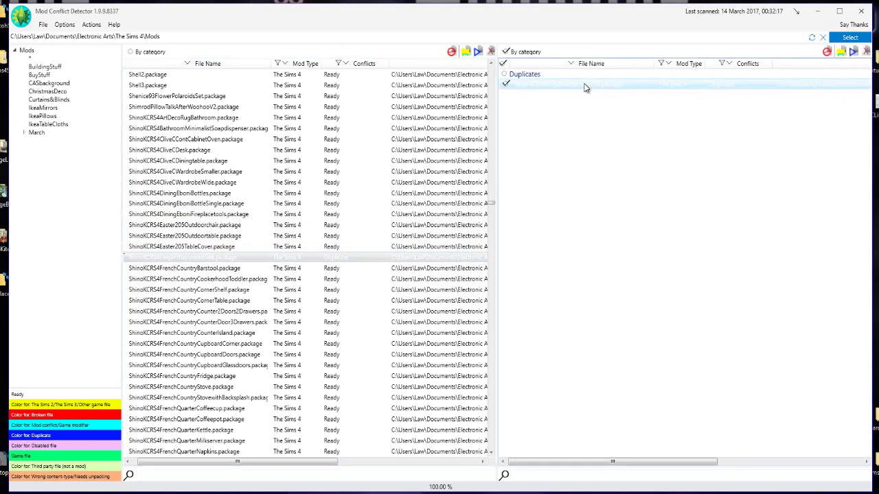
right_click(584, 87)
click(540, 121)
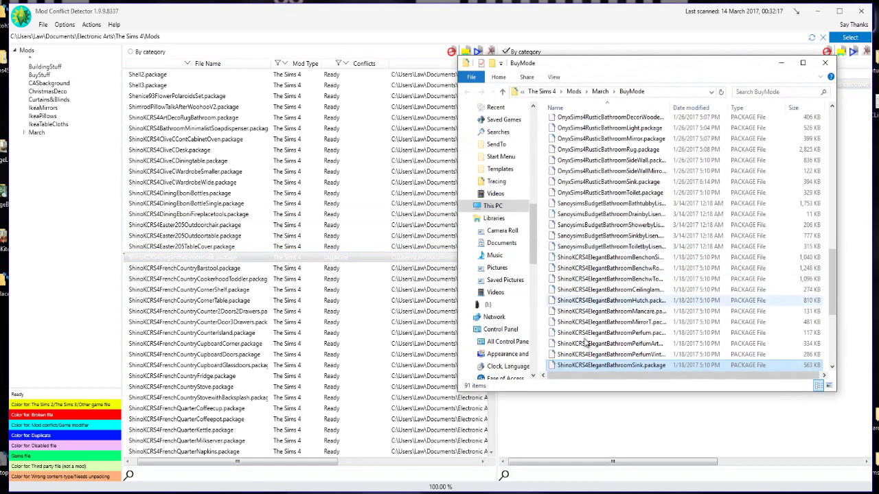
- Permanently delete ShinoKCRS4ElegantBathroomSink.package from the BuyMode folder
right_click(587, 369)
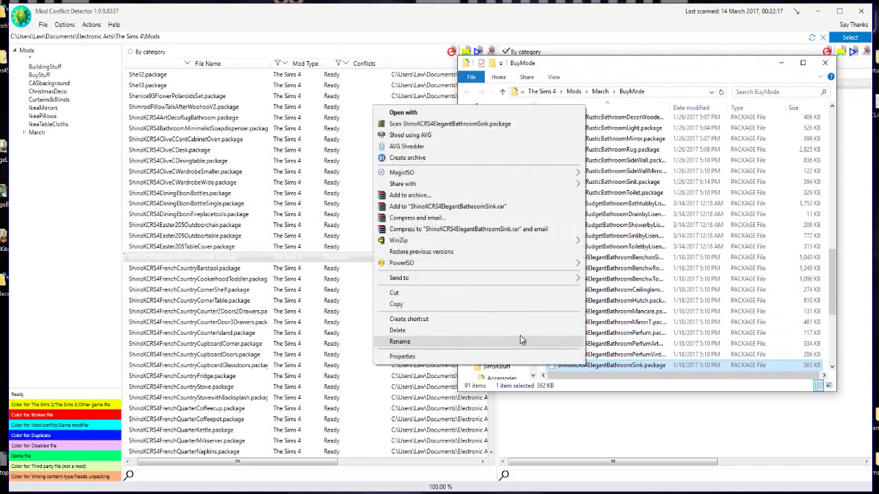
click(520, 337)
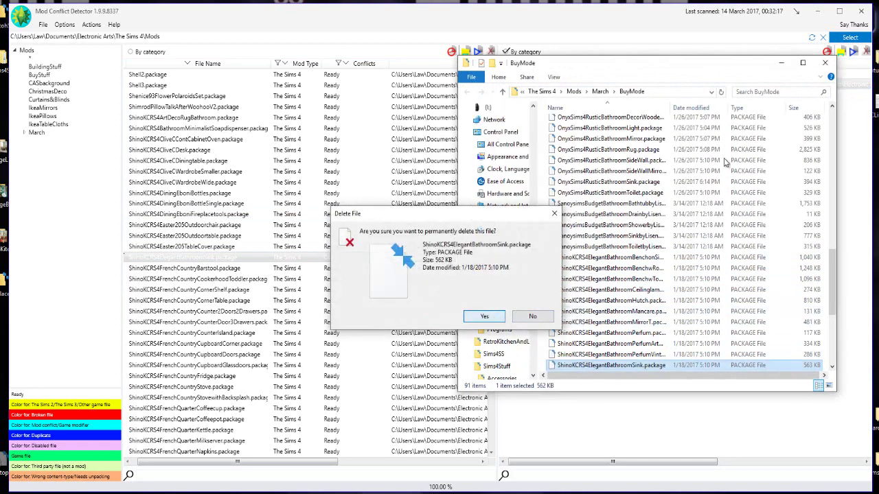
click(497, 318)
click(824, 63)
scroll(450, 289, down, 10)
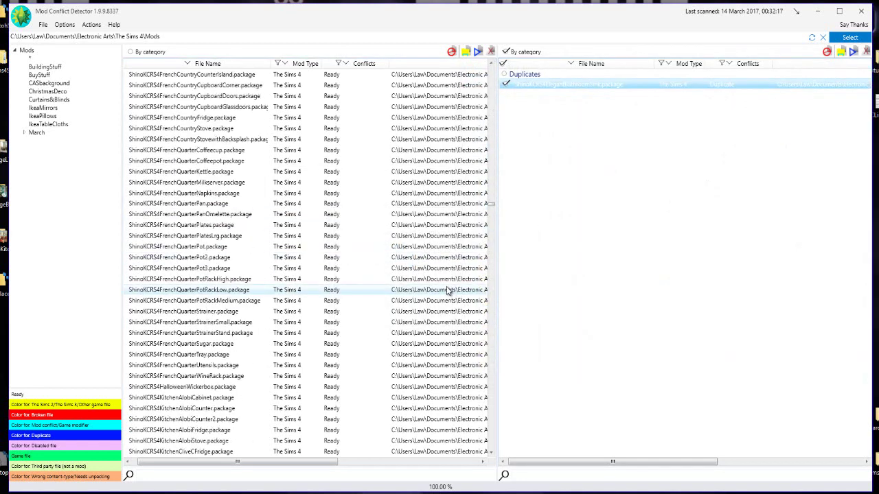
scroll(449, 289, down, 12)
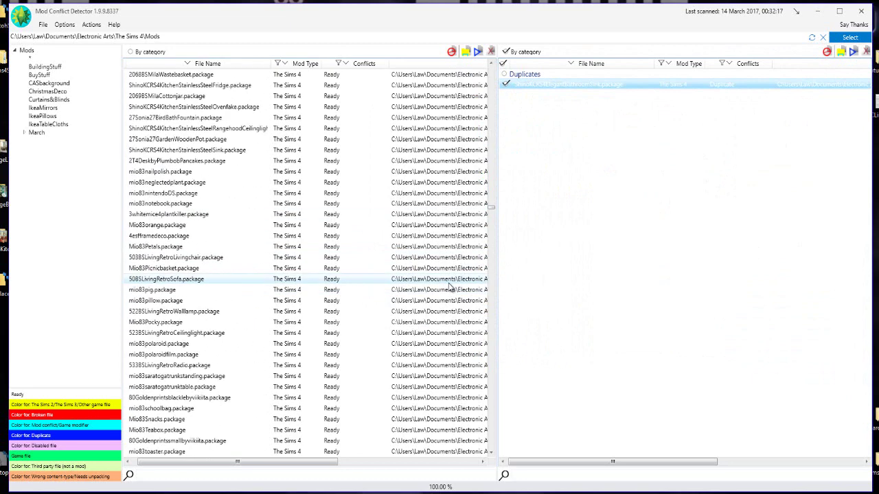
scroll(450, 288, down, 2)
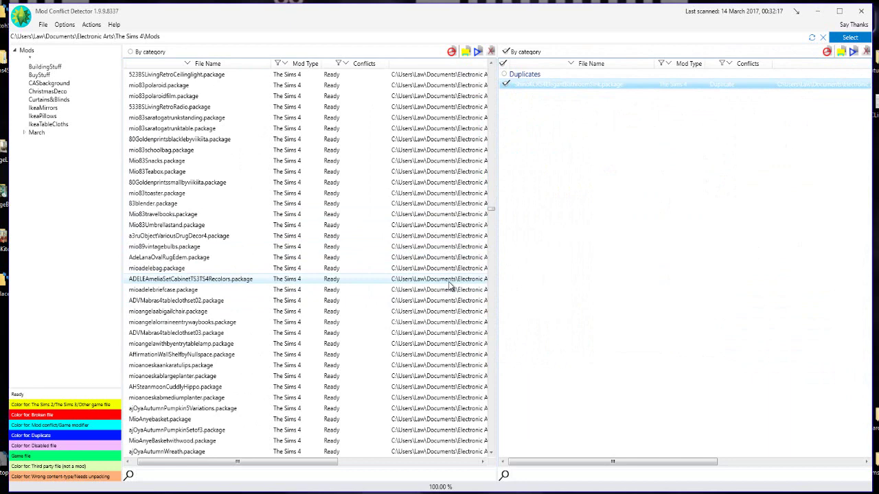
scroll(450, 288, down, 5)
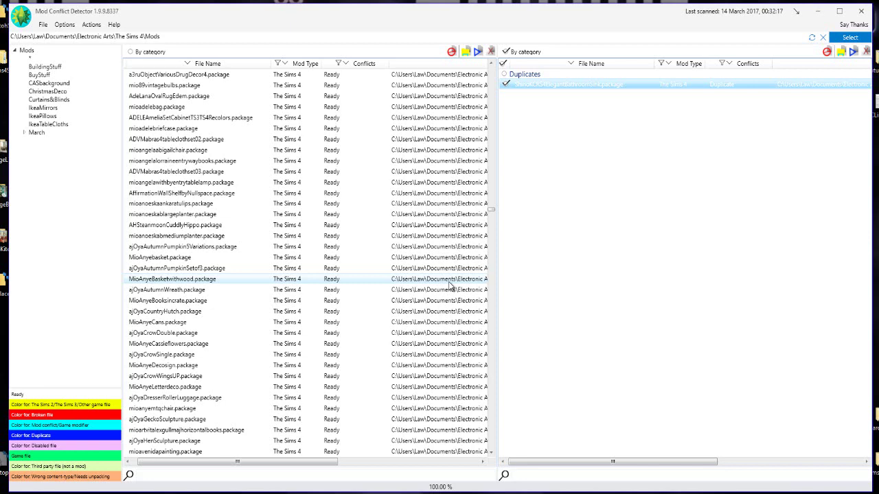
scroll(449, 287, down, 15)
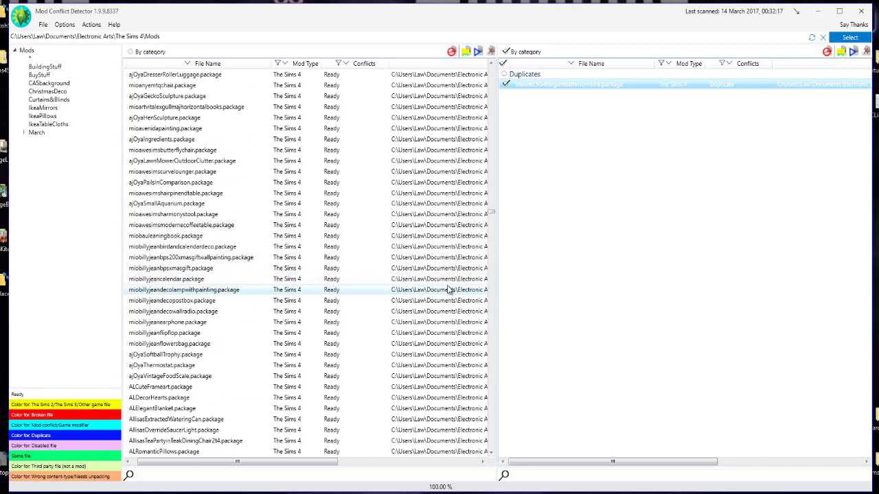
scroll(448, 290, down, 15)
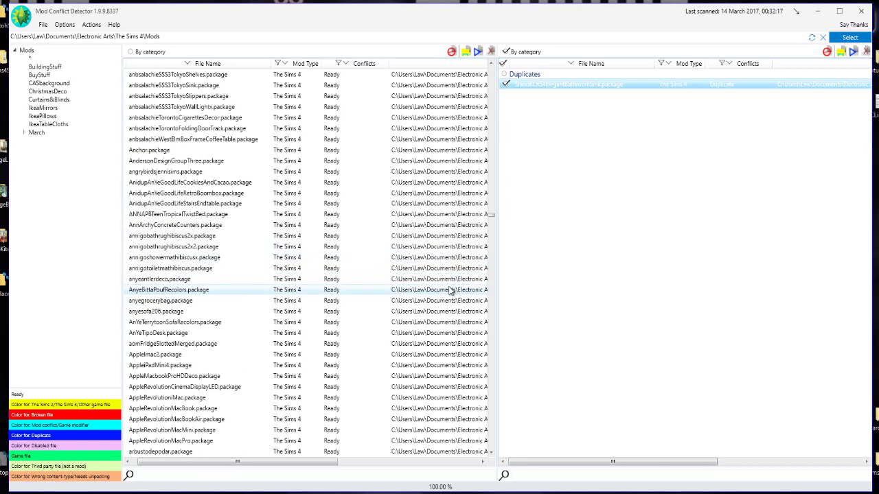
scroll(450, 291, down, 15)
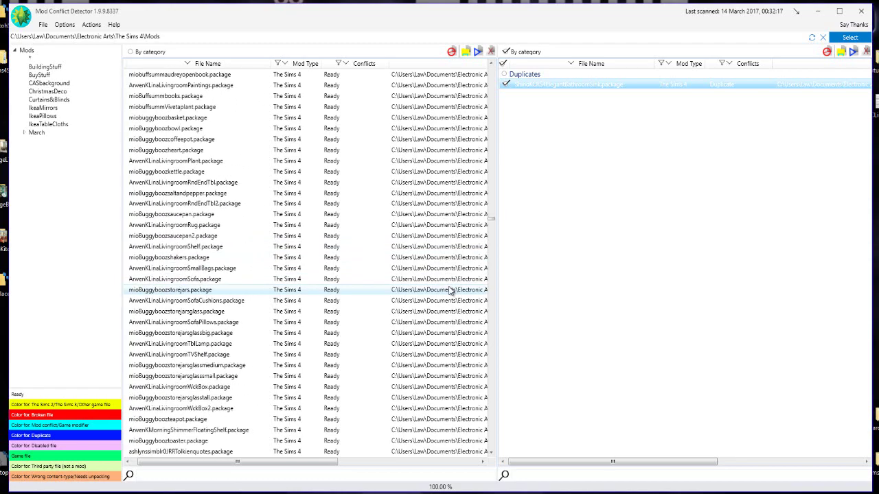
scroll(449, 291, down, 15)
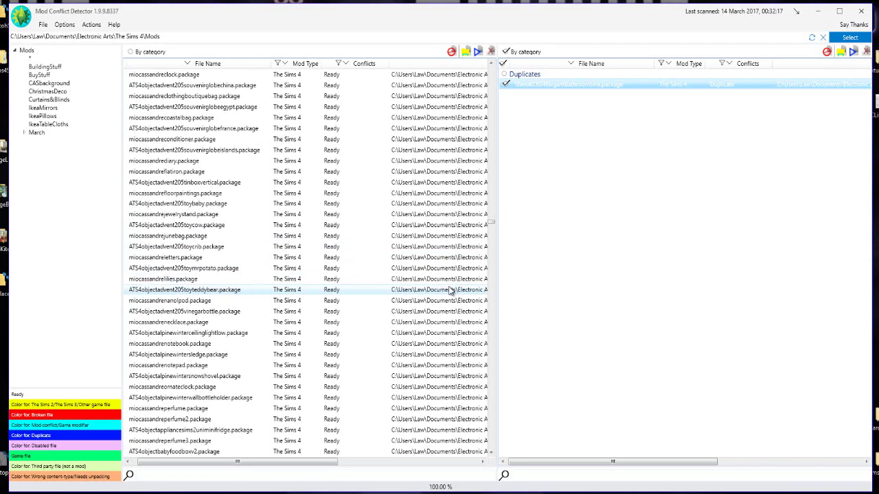
scroll(449, 291, down, 15)
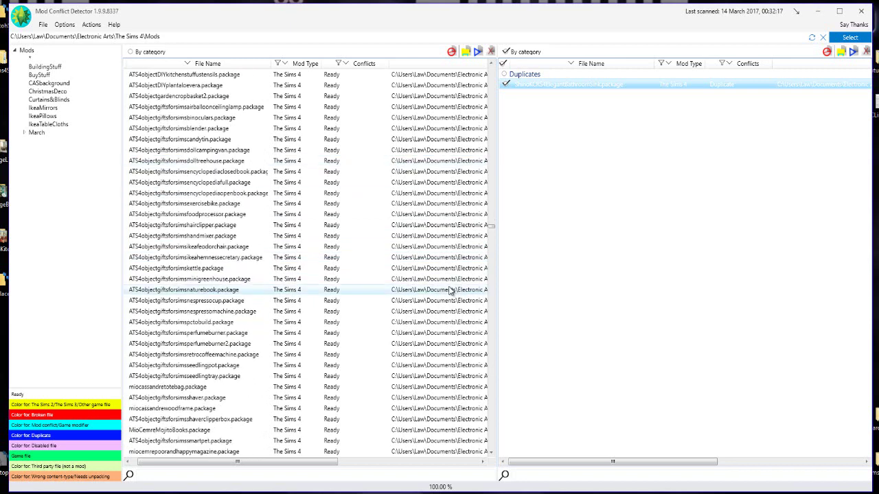
scroll(450, 291, down, 15)
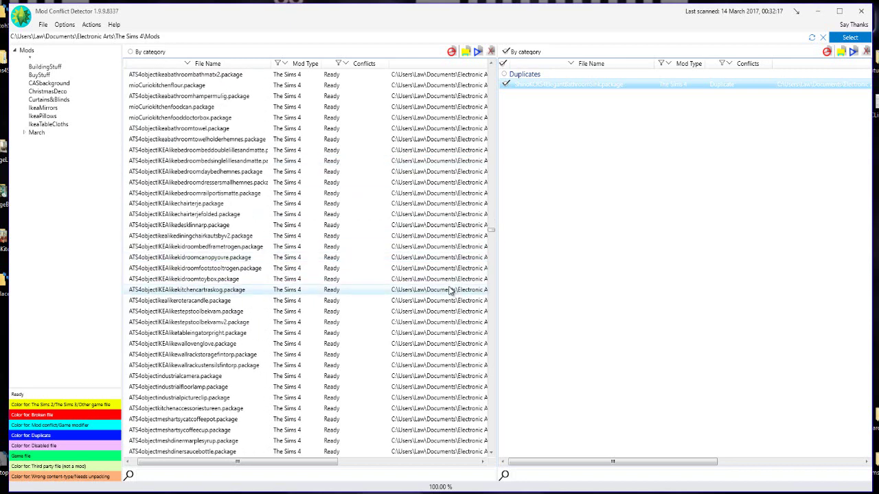